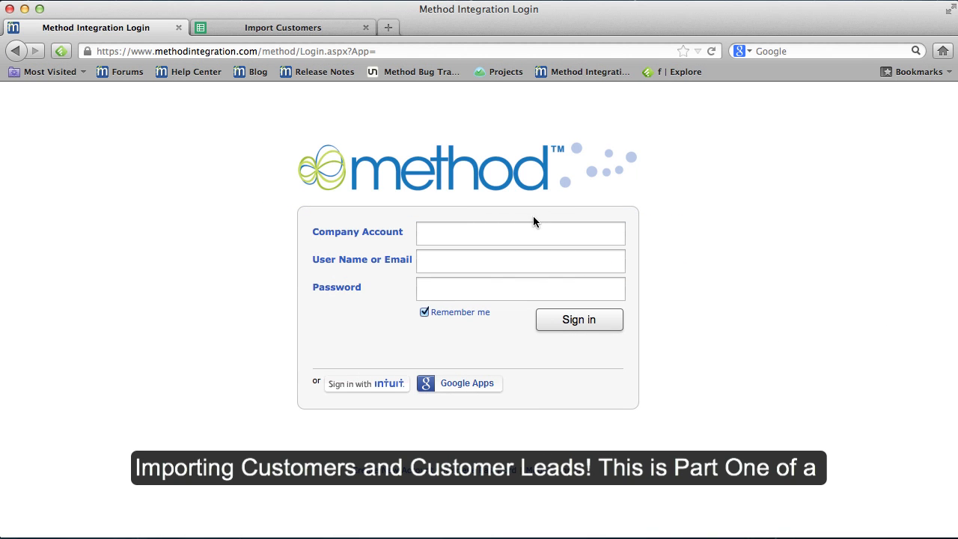
# - Sign in to the VideoTutorial company account as user Method
pyautogui.click(528, 228)
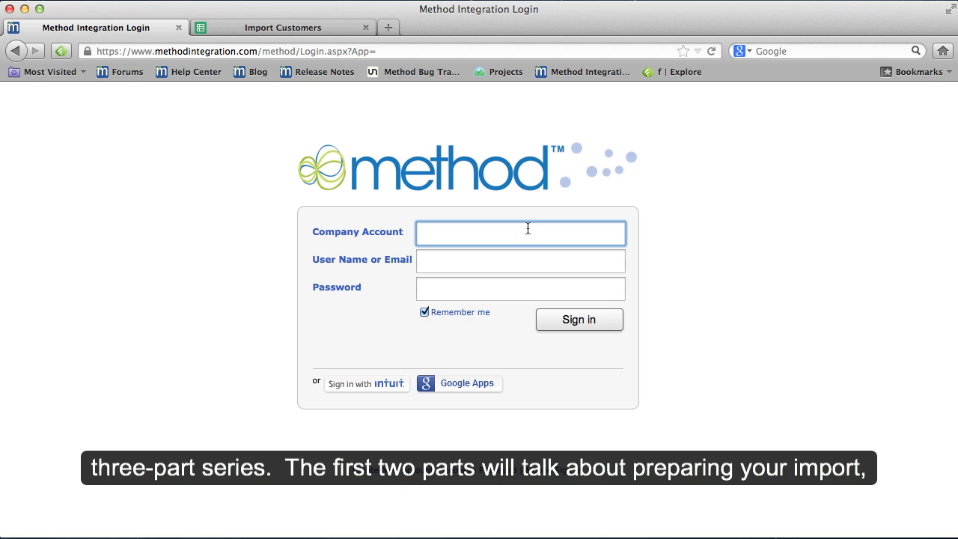
pyautogui.write('VideoTutoria')
pyautogui.write('l')
pyautogui.press('Tab')
pyautogui.write('Method')
pyautogui.press('Tab')
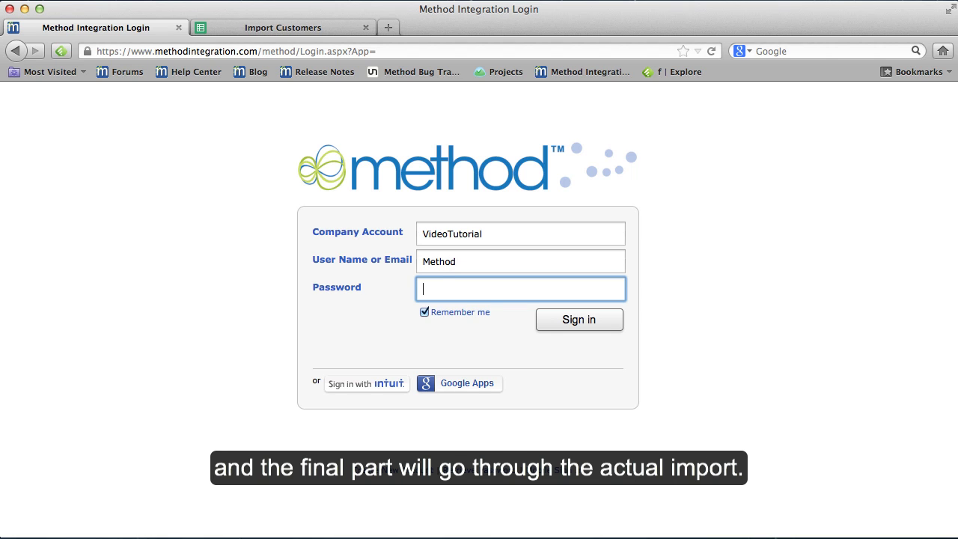
pyautogui.write('*********')
pyautogui.press('Return')
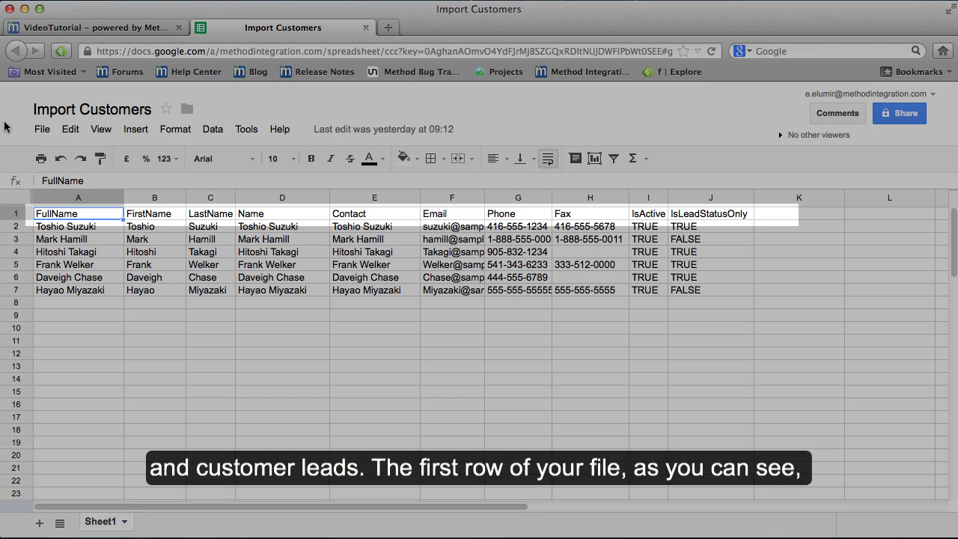
pyautogui.click(18, 214)
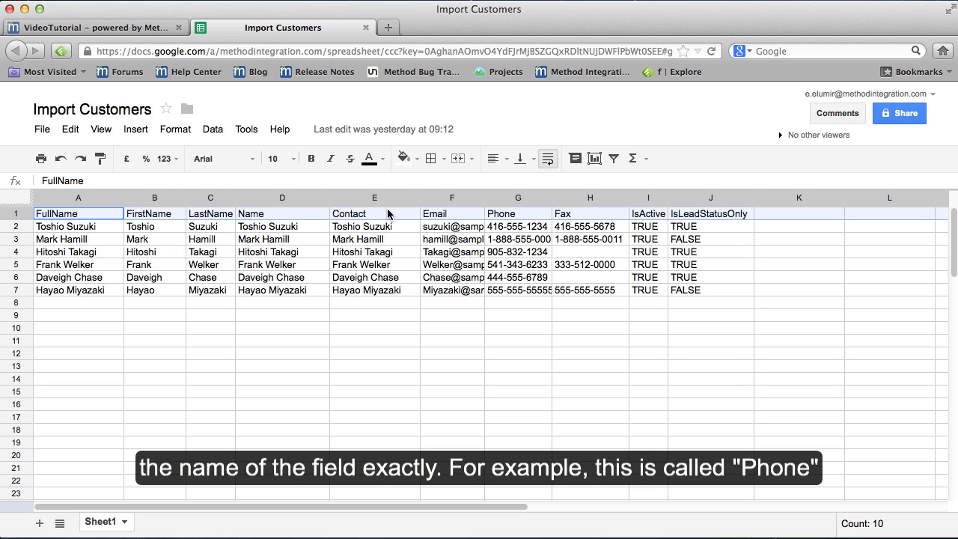
pyautogui.click(529, 215)
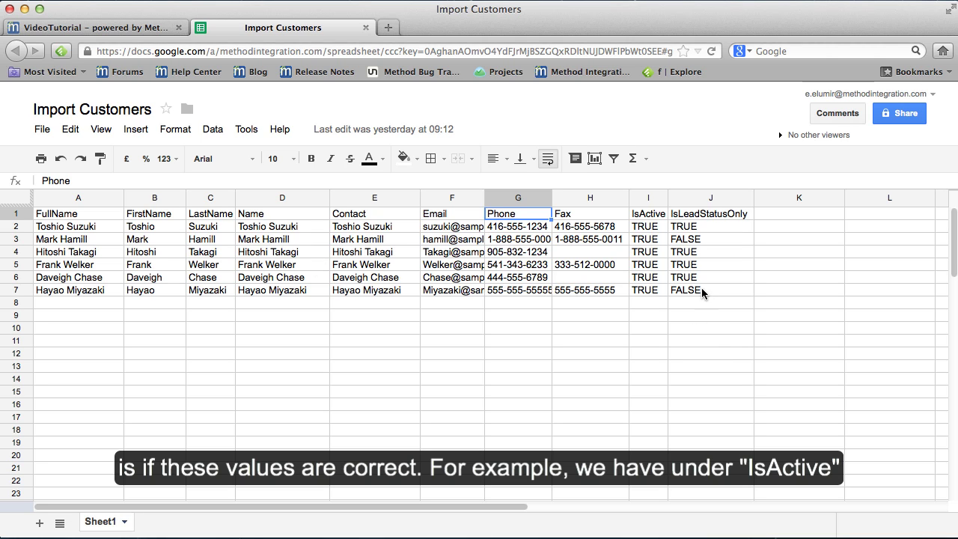
pyautogui.click(711, 237)
pyautogui.click(636, 198)
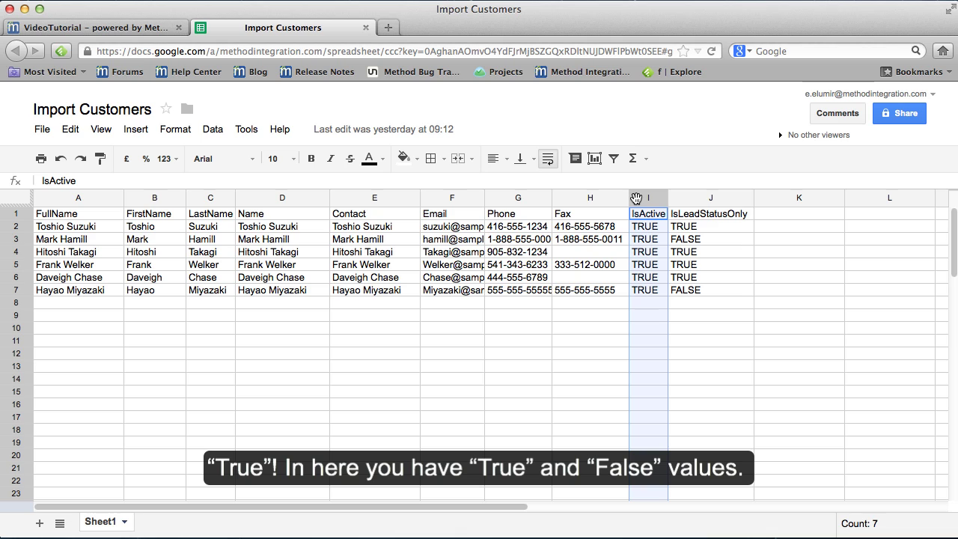
pyautogui.click(698, 198)
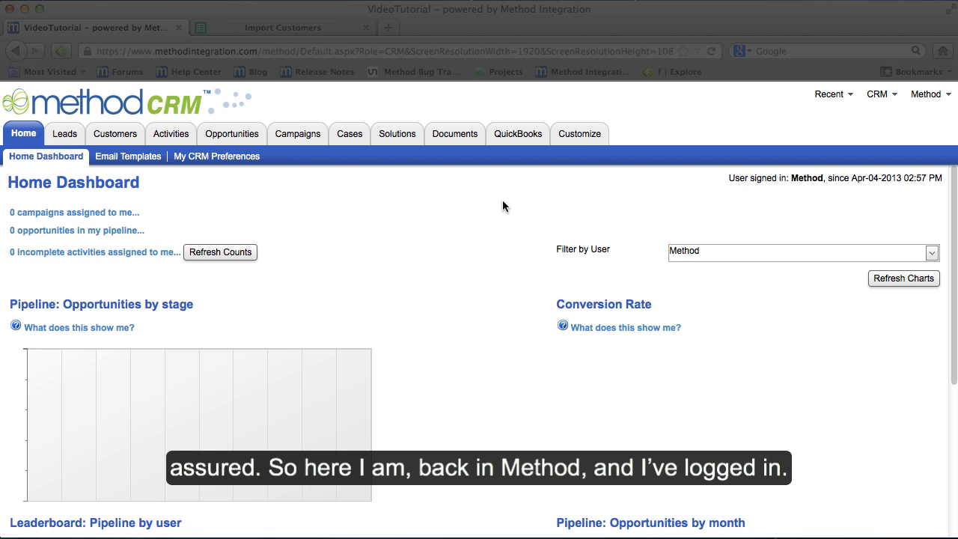
# - Reach Customize > Integration Tools > Import / Export and choose exporting a table to a file
pyautogui.click(584, 140)
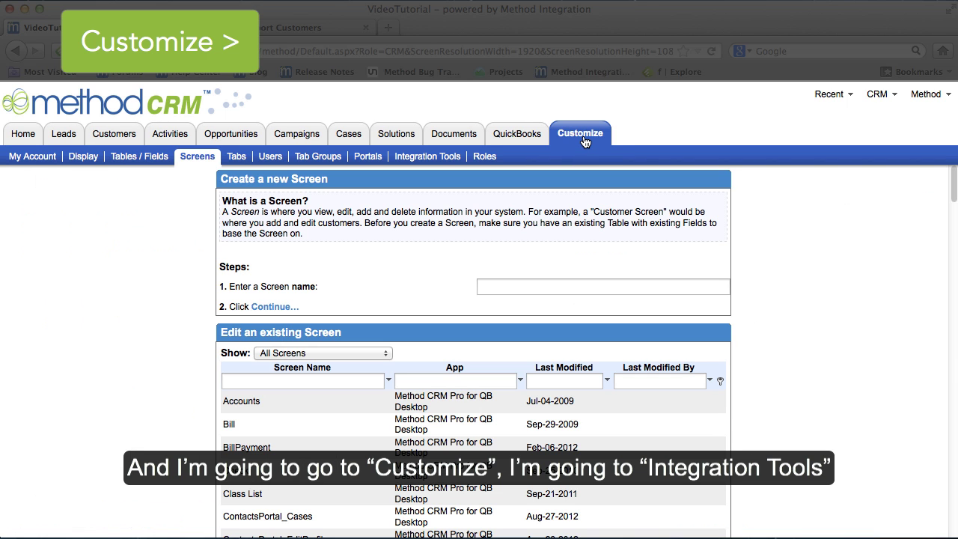
pyautogui.click(426, 160)
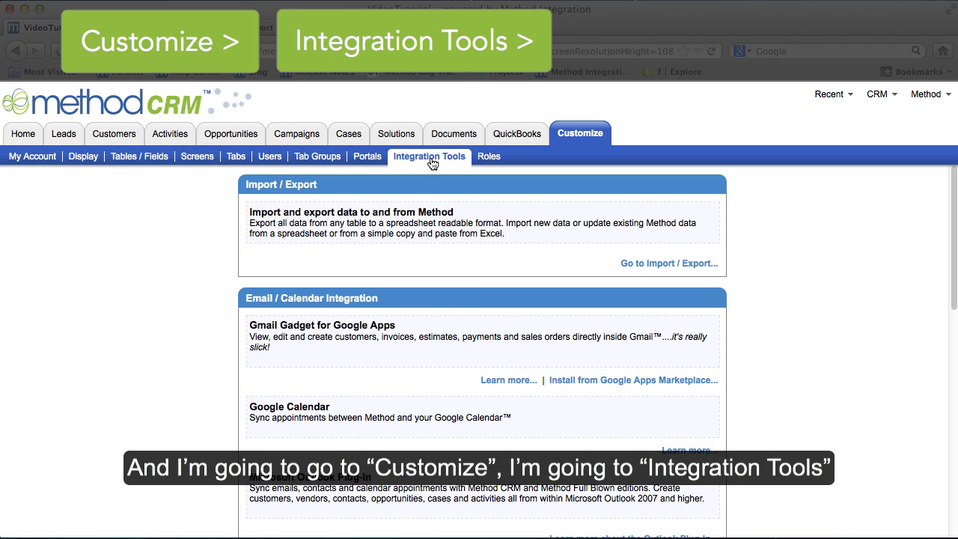
pyautogui.click(651, 266)
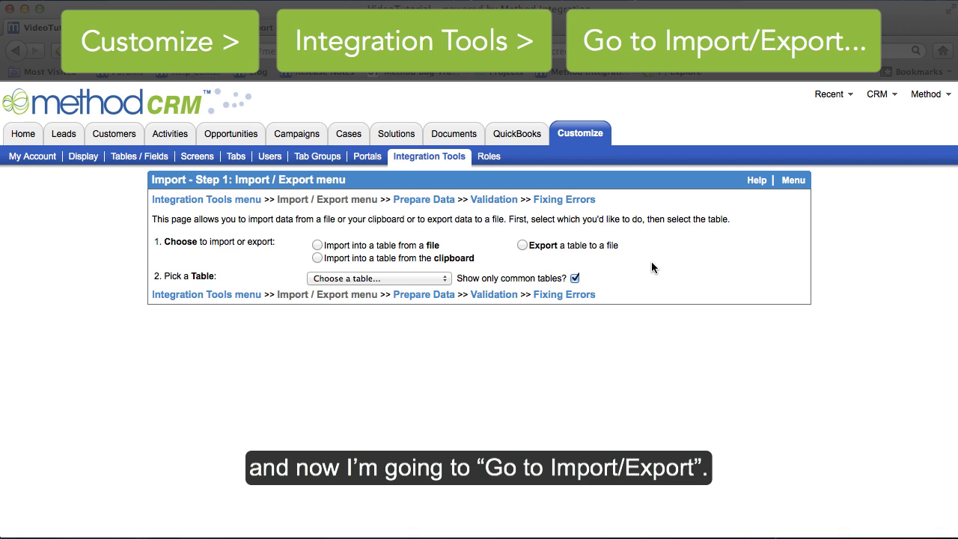
pyautogui.click(523, 246)
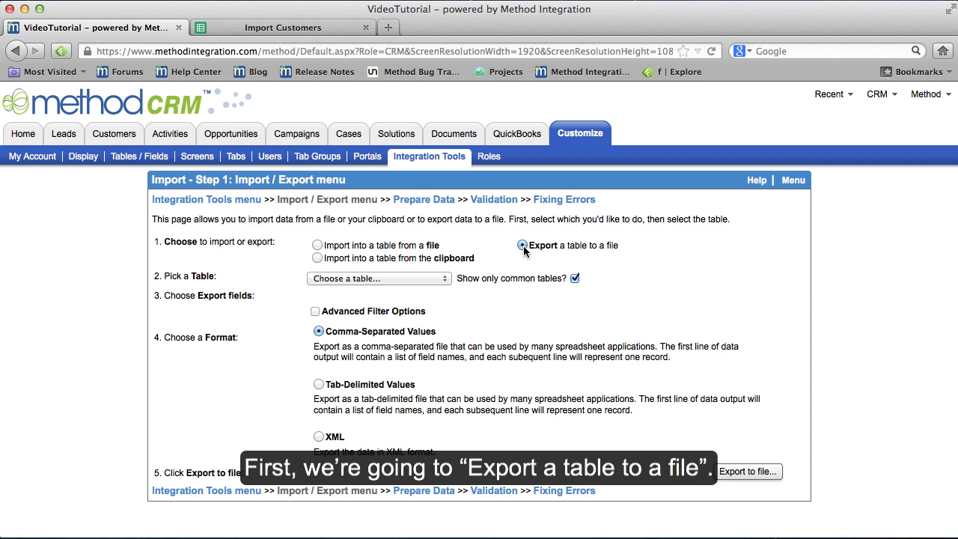
pyautogui.click(414, 279)
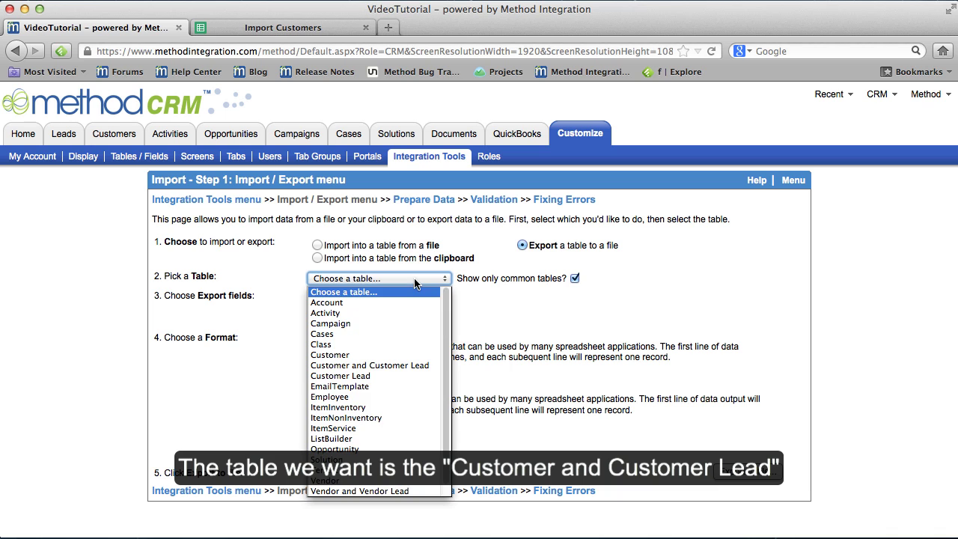
# - Pick the Customer and Customer Lead table and browse its export field list
pyautogui.click(396, 366)
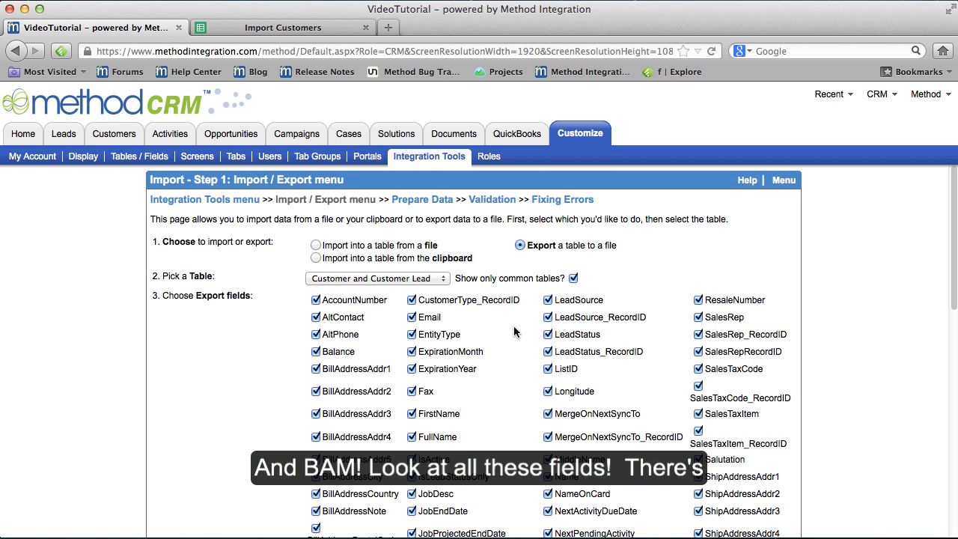
pyautogui.scroll(-1, 516, 385)
pyautogui.scroll(-5, 516, 385)
pyautogui.scroll(-1, 516, 384)
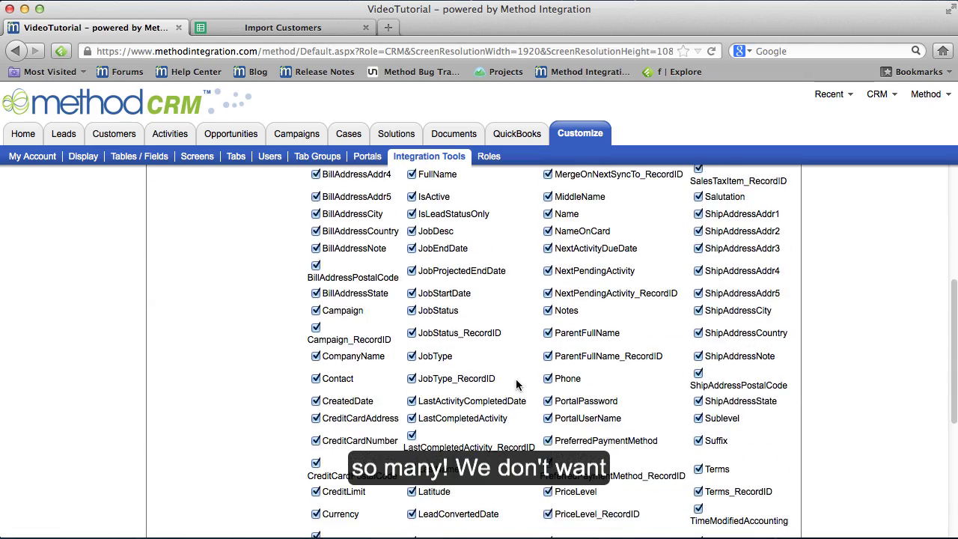
pyautogui.scroll(-6, 517, 385)
pyautogui.scroll(4, 517, 385)
pyautogui.scroll(2, 517, 385)
pyautogui.scroll(7, 516, 385)
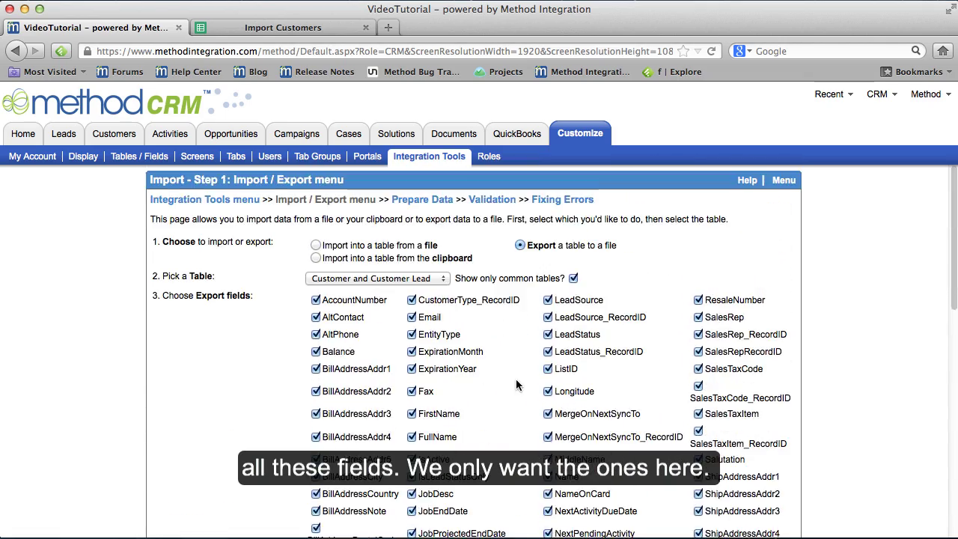
pyautogui.scroll(-5, 516, 385)
pyautogui.scroll(5, 517, 384)
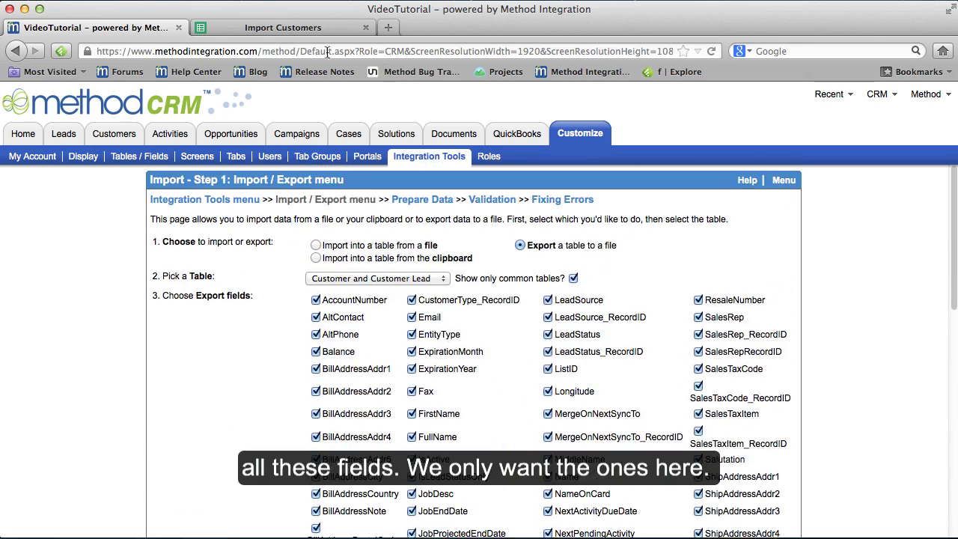
# - Check the Import Customers sheet, then clear every export field with Unselect All
pyautogui.click(302, 27)
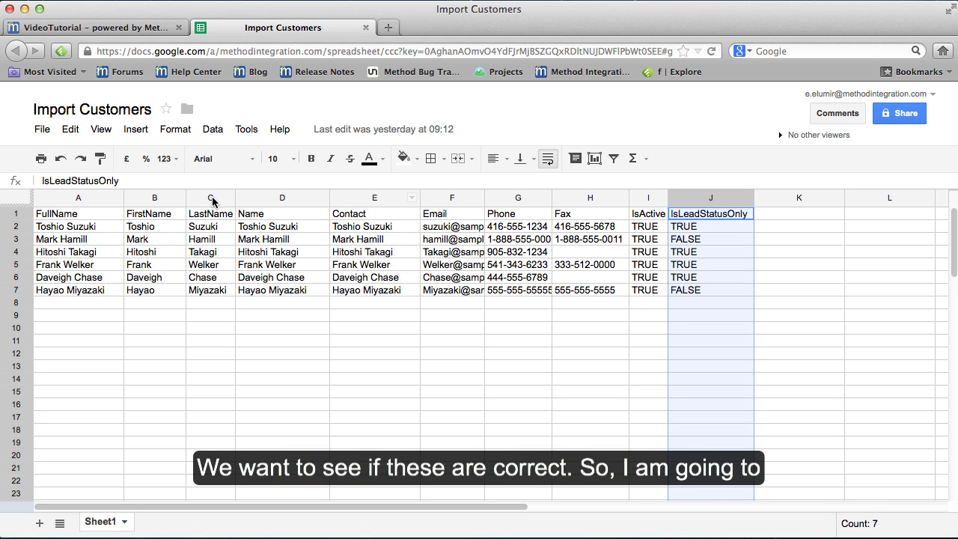
pyautogui.click(136, 29)
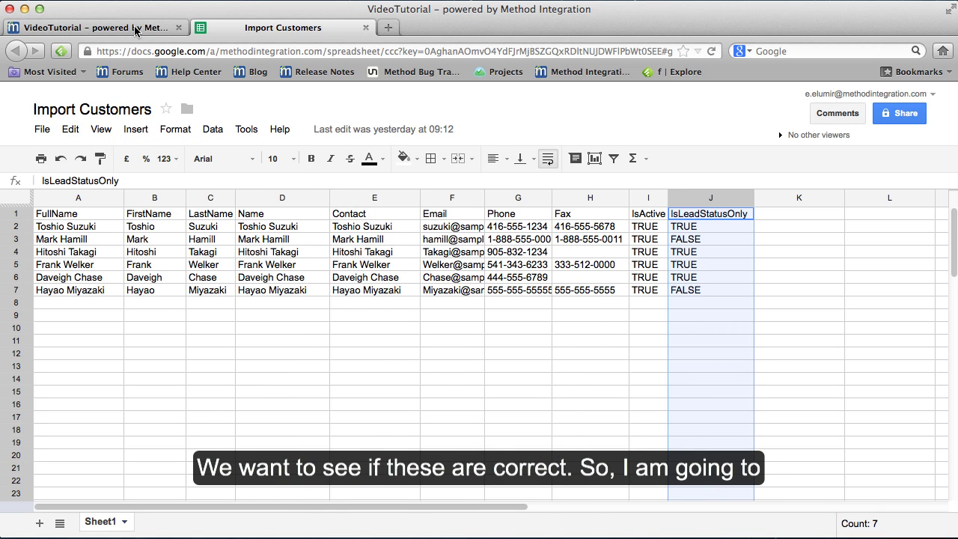
pyautogui.scroll(-4, 529, 421)
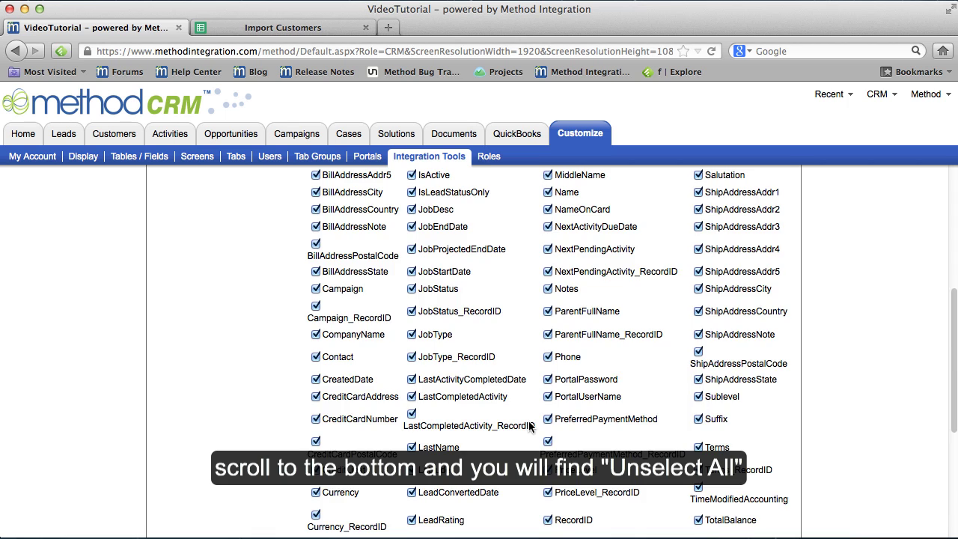
pyautogui.scroll(-5, 529, 420)
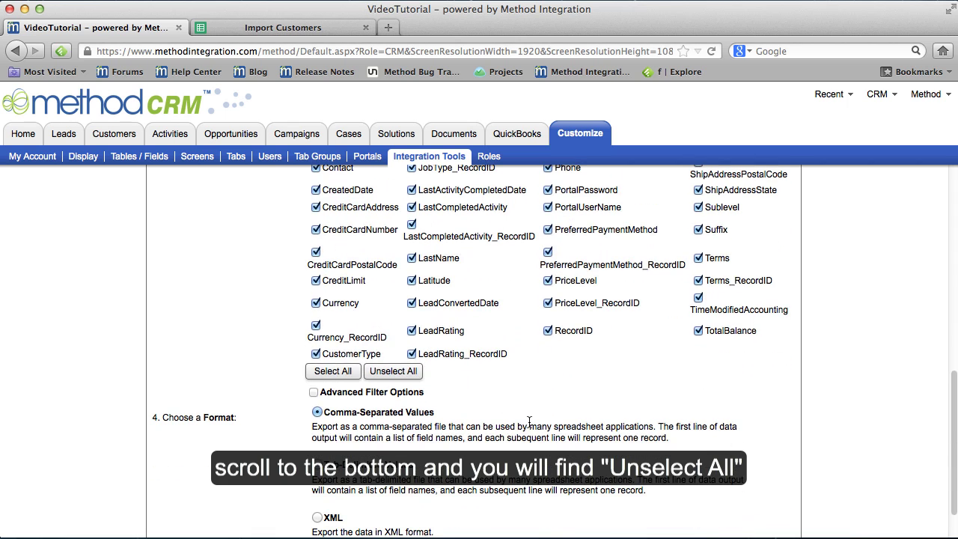
pyautogui.click(408, 376)
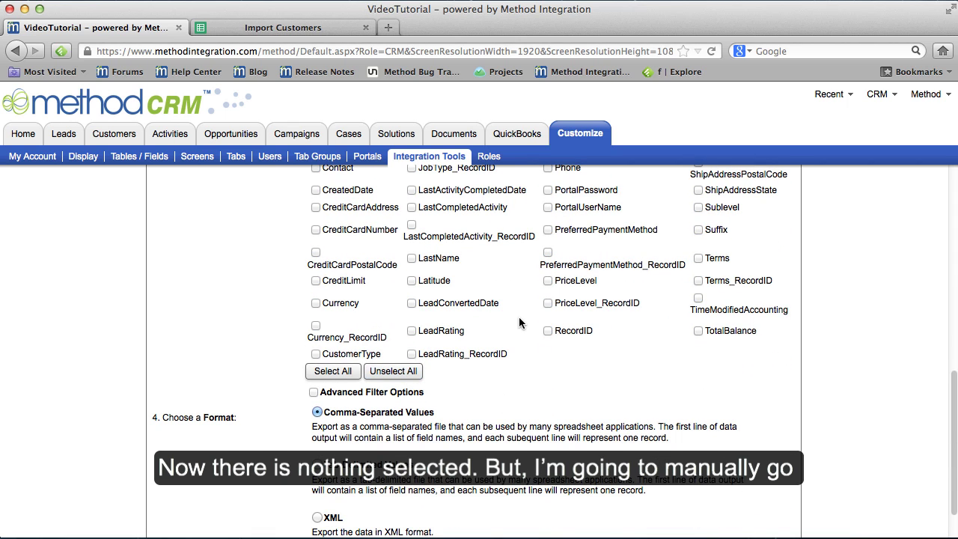
pyautogui.scroll(6, 520, 324)
pyautogui.scroll(6, 520, 324)
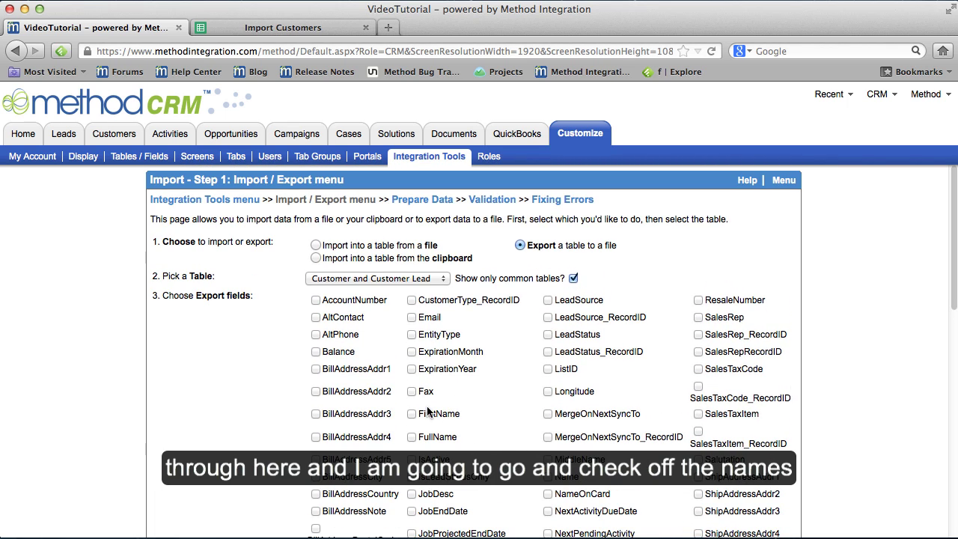
pyautogui.click(412, 414)
pyautogui.click(412, 437)
pyautogui.click(412, 460)
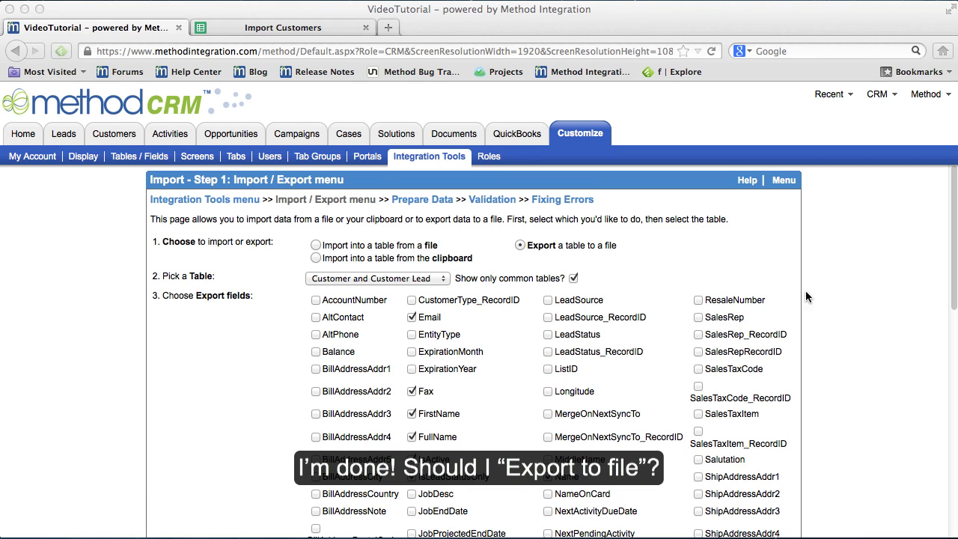
pyautogui.scroll(-3, 839, 285)
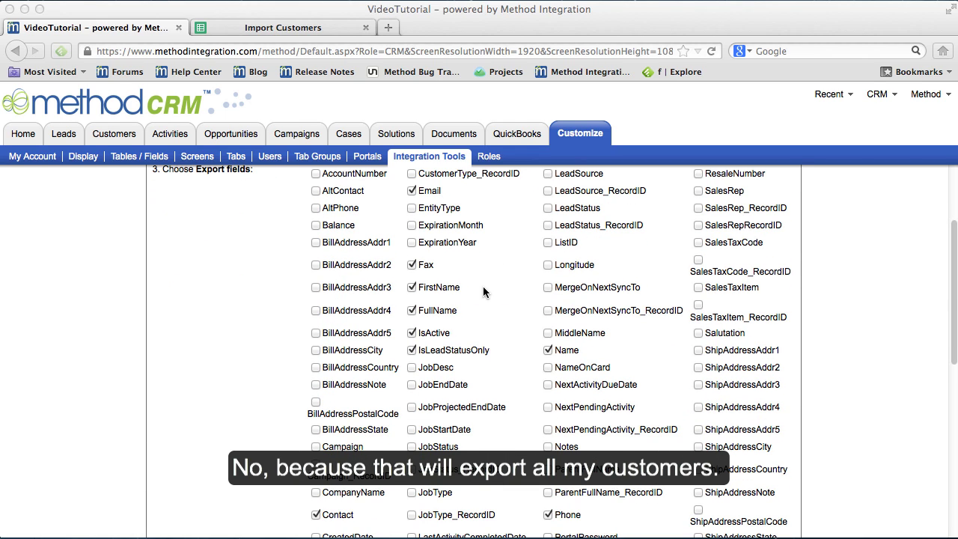
pyautogui.scroll(-3, 491, 363)
pyautogui.scroll(-4, 491, 363)
pyautogui.scroll(-2, 491, 363)
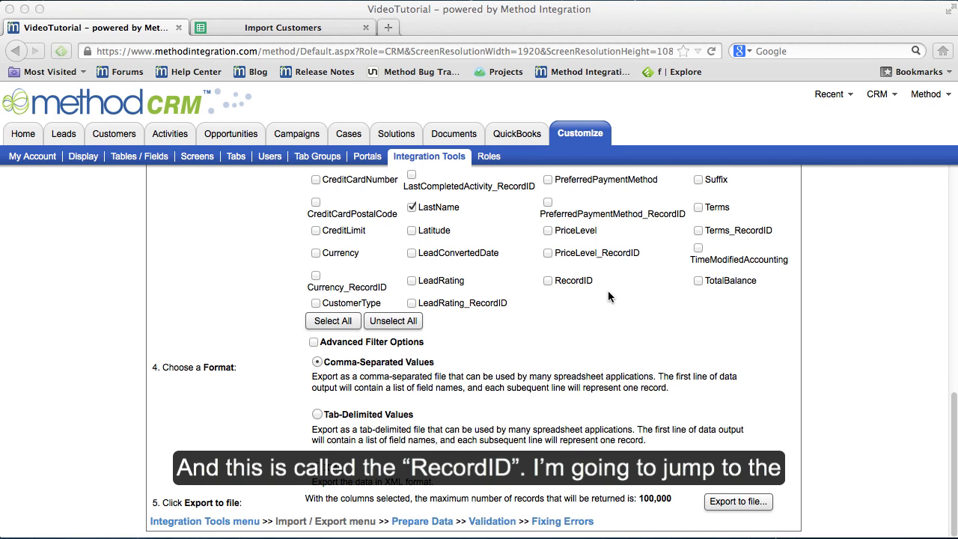
# - Add an Entity RecordID column to the Existing Customer Contacts grid
pyautogui.click(110, 135)
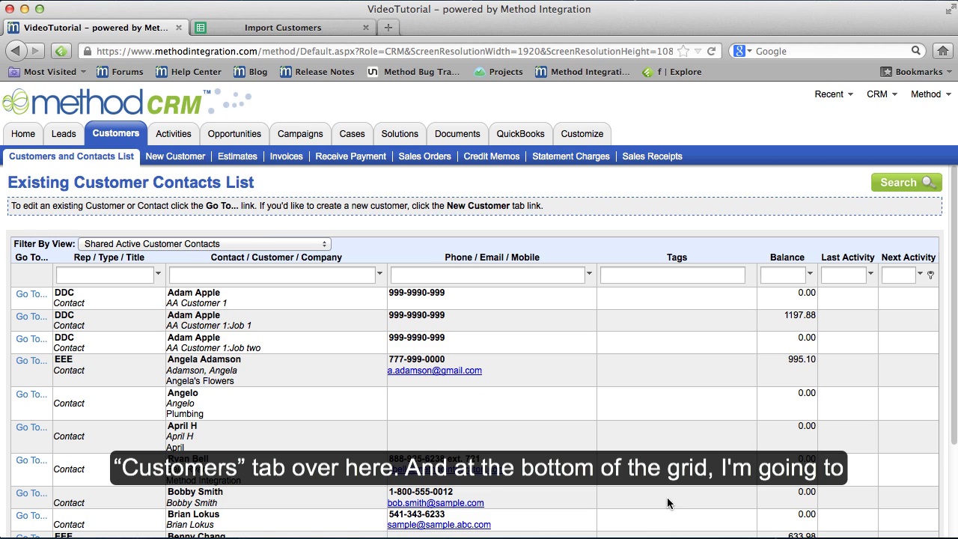
pyautogui.scroll(-3, 667, 497)
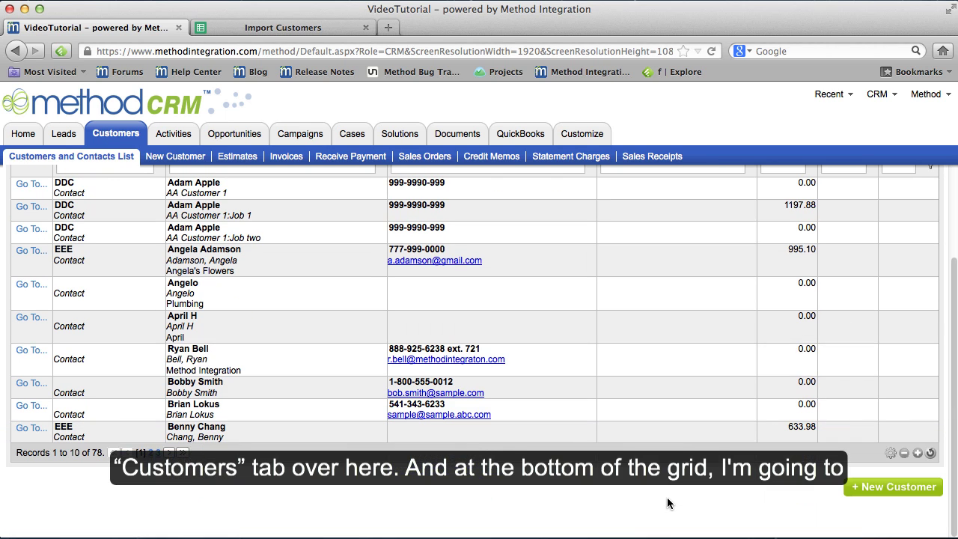
pyautogui.click(895, 458)
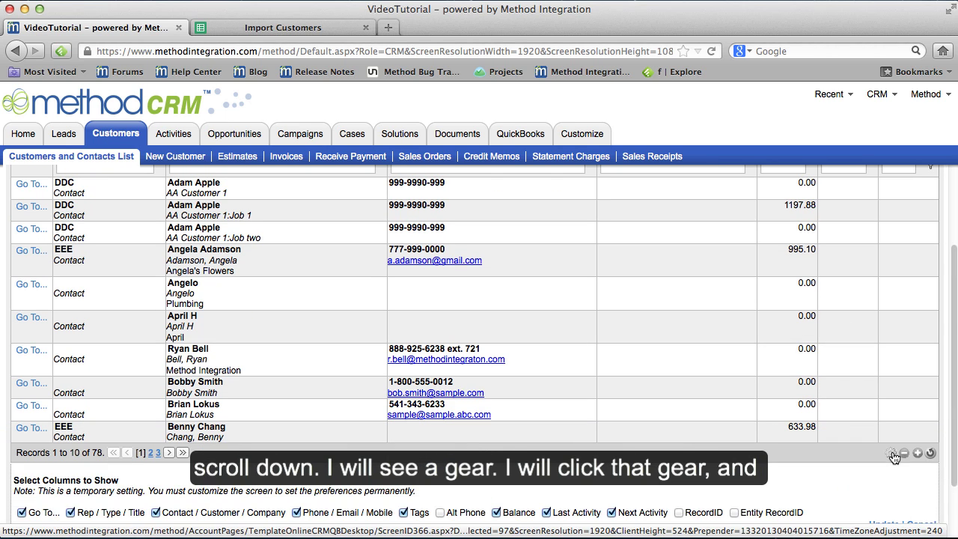
pyautogui.scroll(-2, 718, 445)
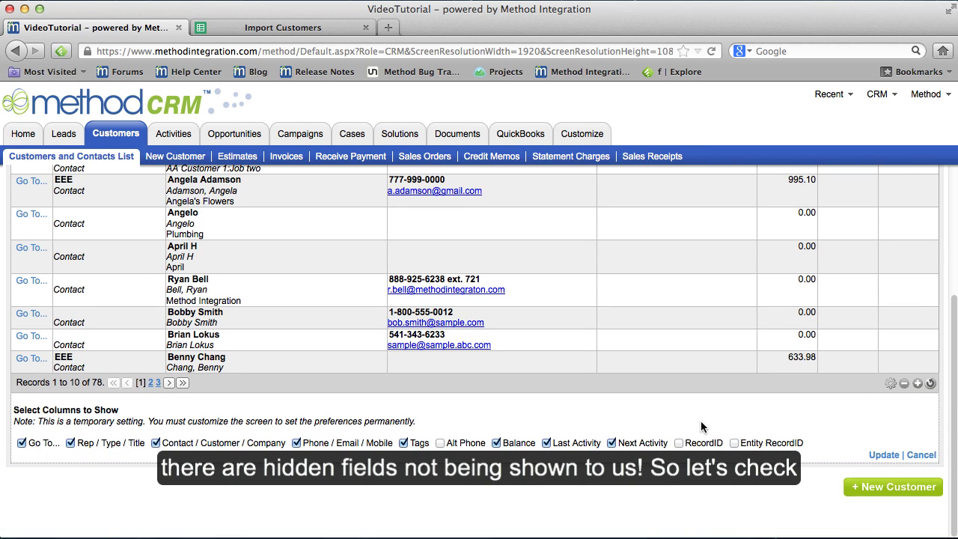
pyautogui.click(734, 443)
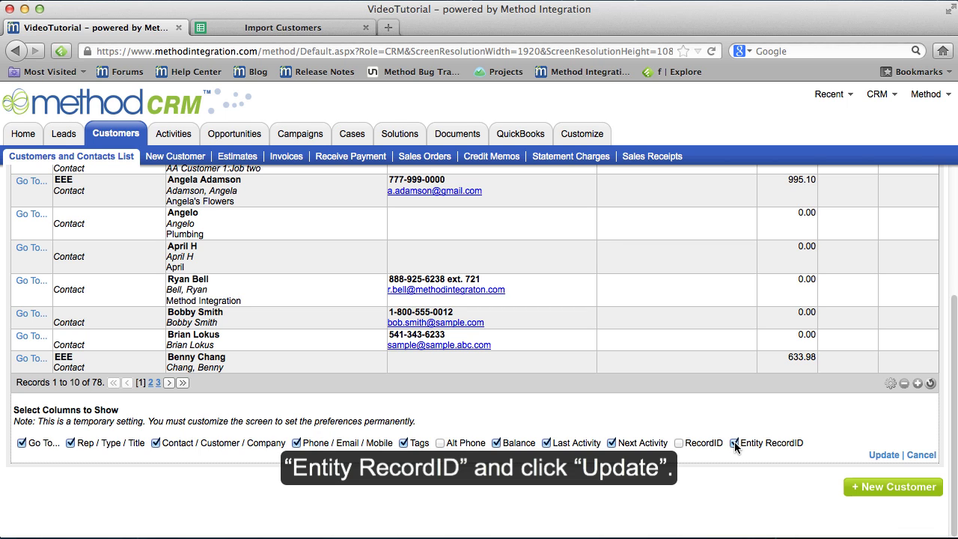
pyautogui.click(884, 455)
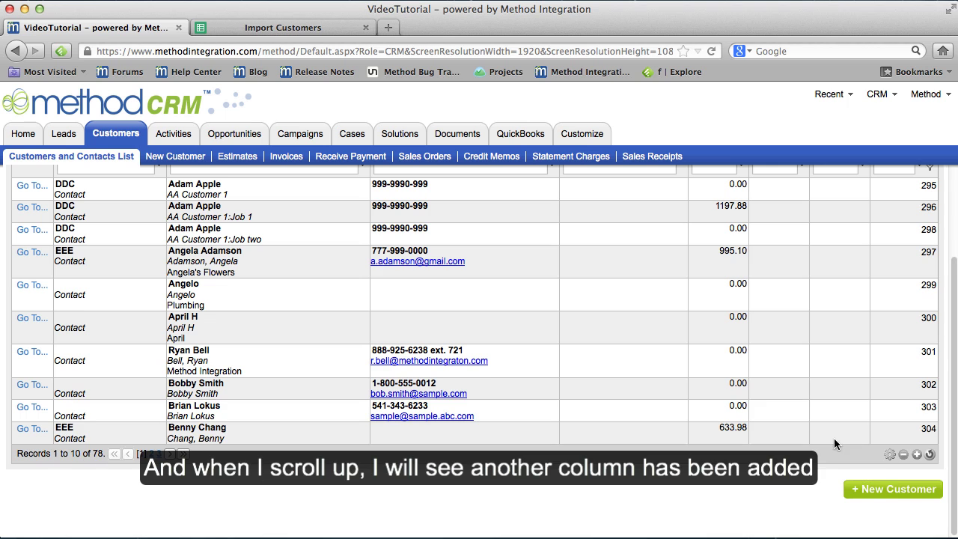
pyautogui.scroll(-1, 834, 438)
pyautogui.scroll(2, 810, 288)
pyautogui.scroll(1, 810, 289)
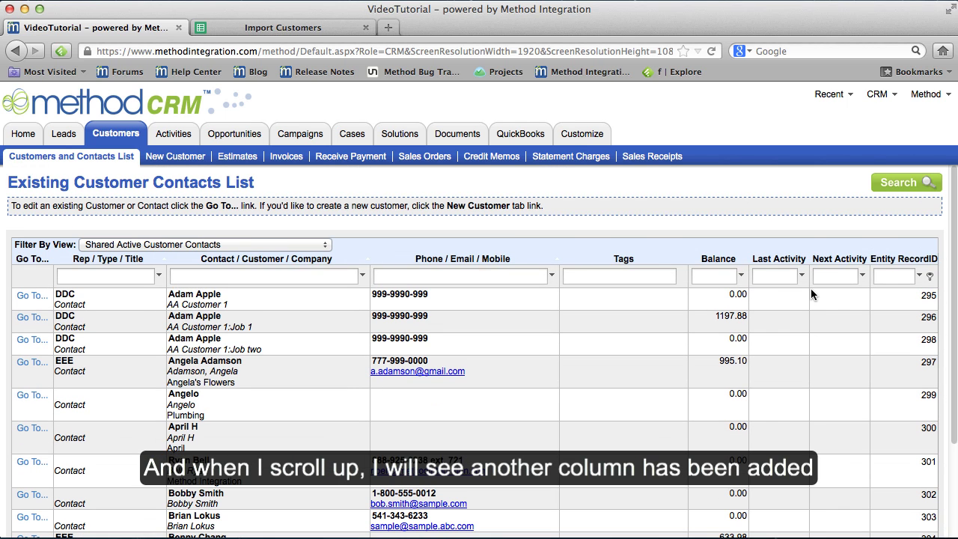
# - Sort contacts by Entity RecordID both ways, ending ascending from 295
pyautogui.click(907, 258)
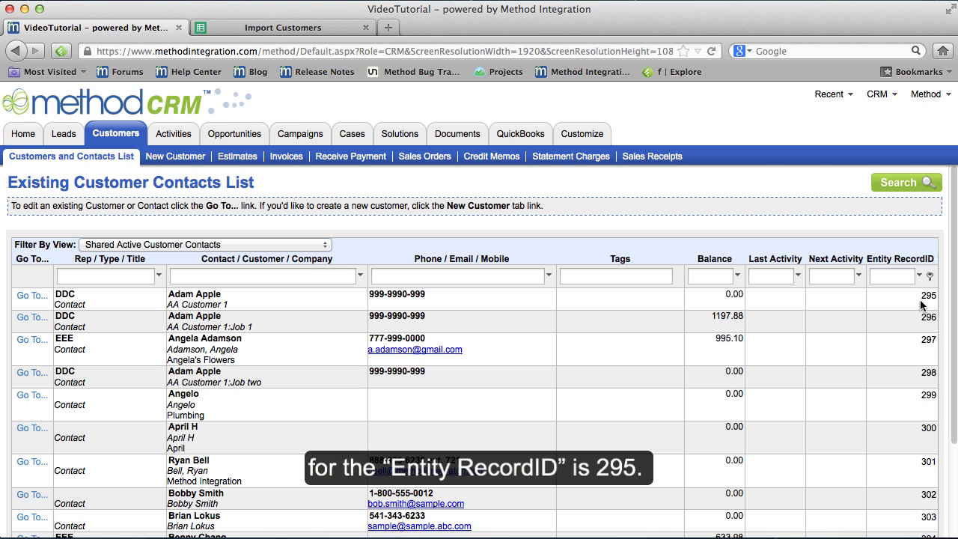
pyautogui.click(925, 260)
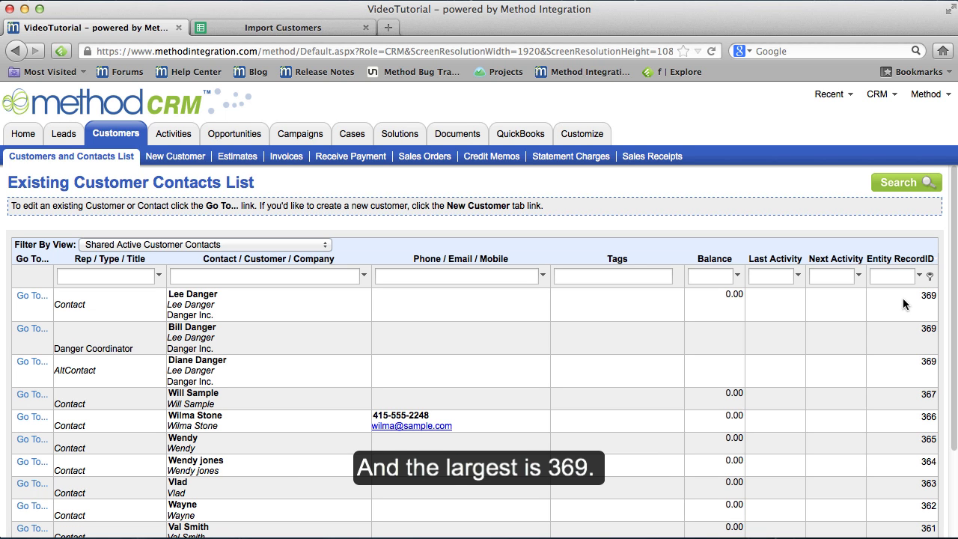
pyautogui.click(925, 262)
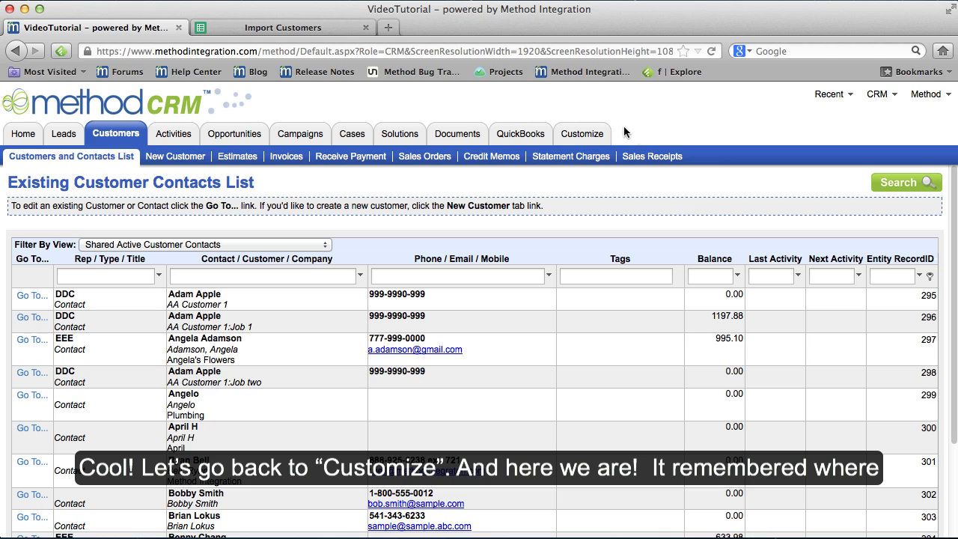
# - Enable the advanced script filter on the export with the expression RecordID <= 300
pyautogui.click(582, 134)
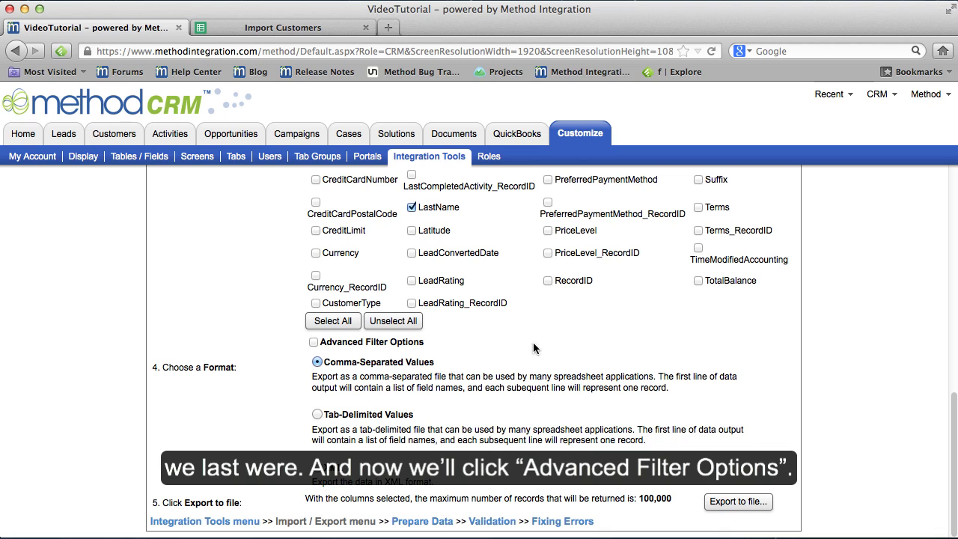
pyautogui.click(364, 342)
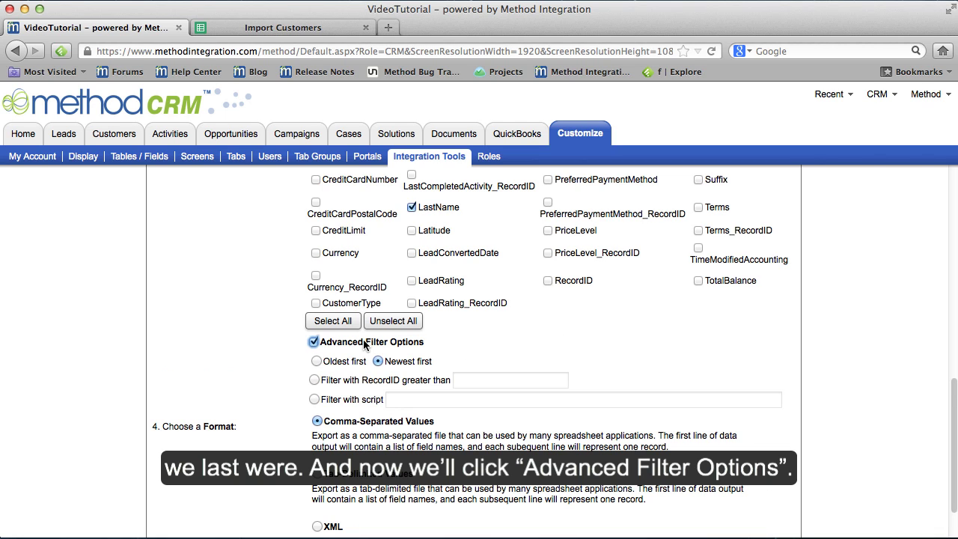
pyautogui.click(315, 399)
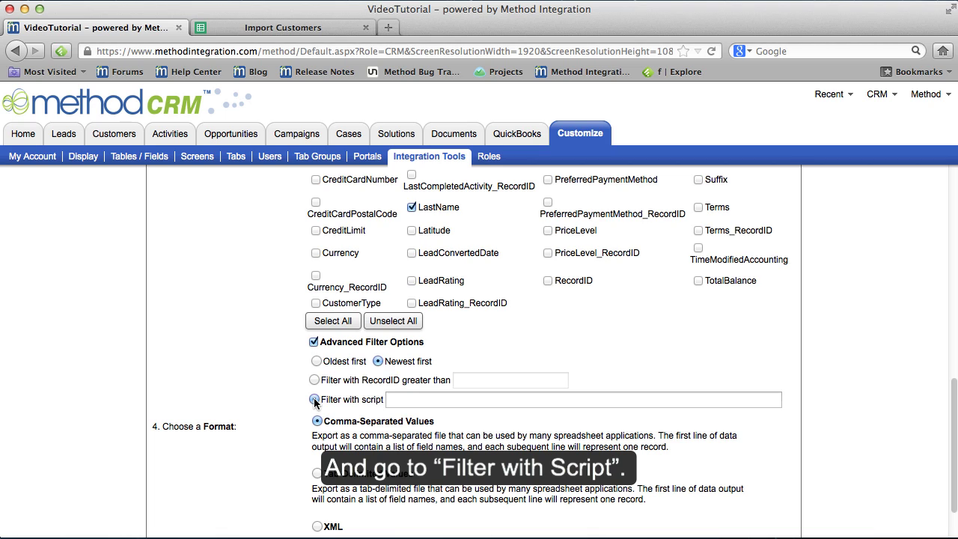
pyautogui.click(430, 401)
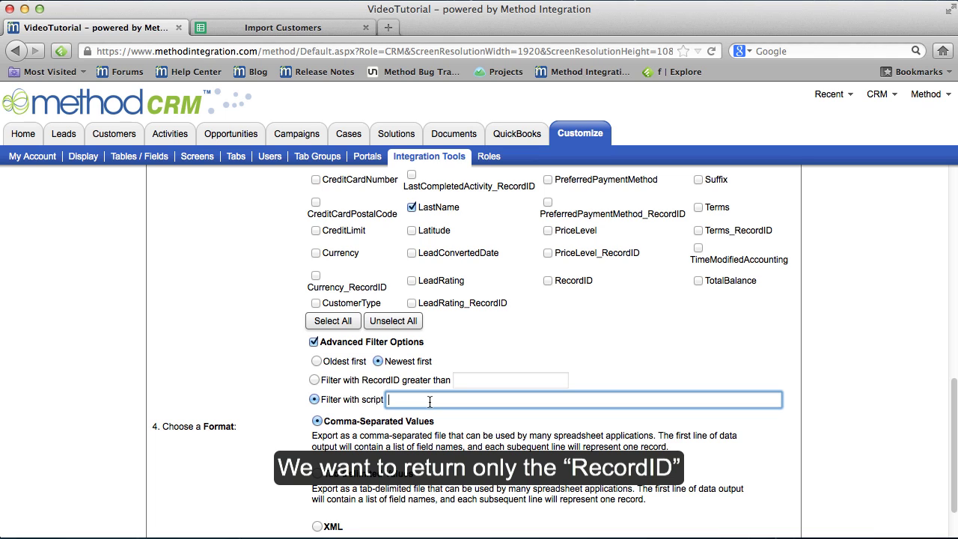
pyautogui.write('Record')
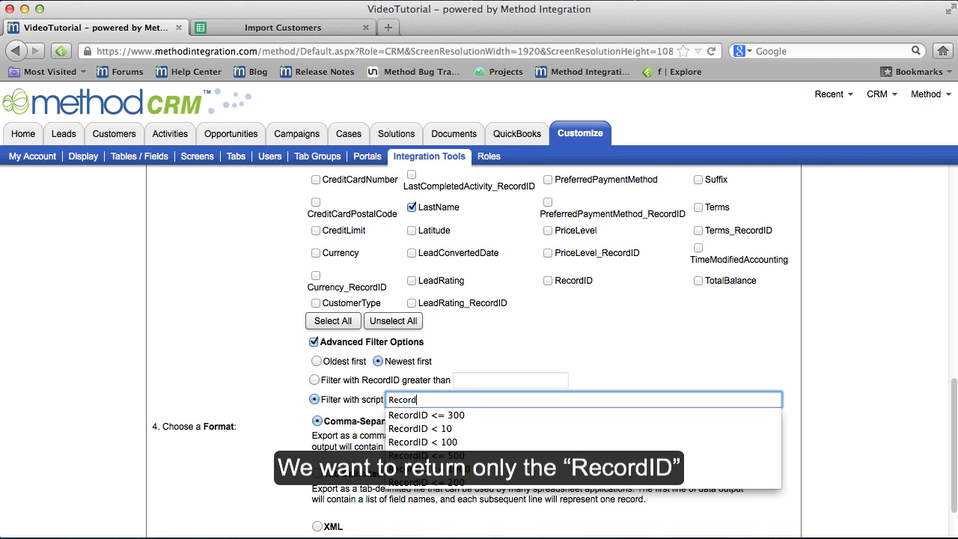
pyautogui.write('ID <')
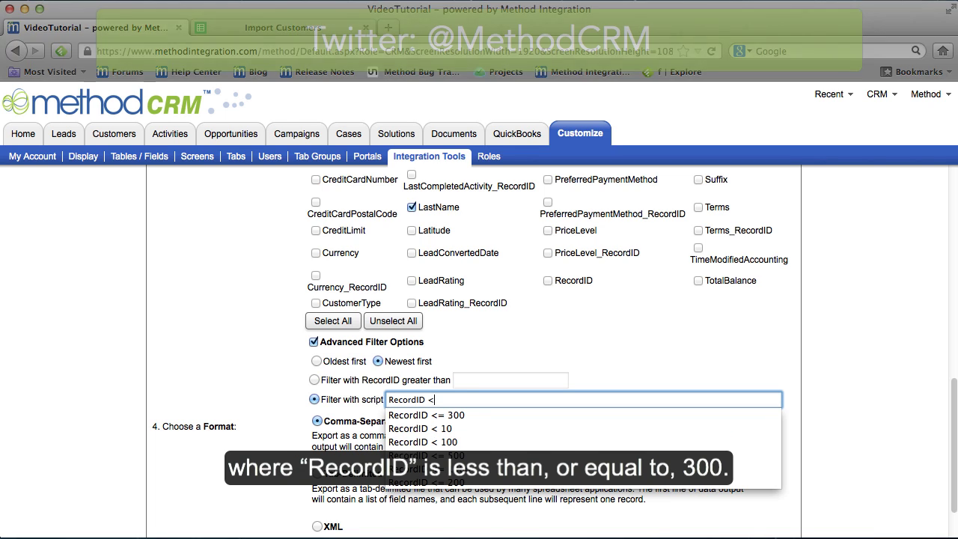
pyautogui.write('= 30')
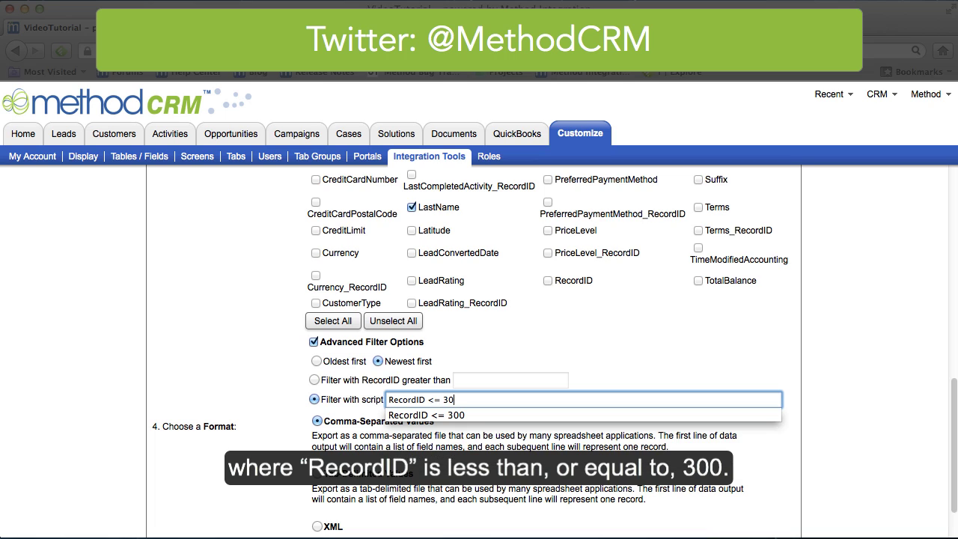
pyautogui.write('0')
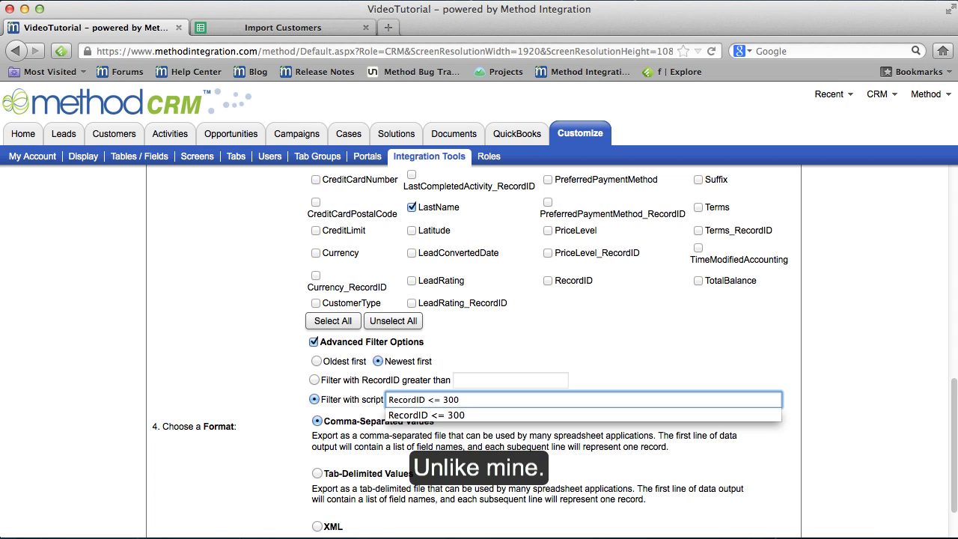
# - Dismiss the filter suggestions and export the filtered customer records to a file
pyautogui.click(788, 449)
pyautogui.scroll(-2, 787, 447)
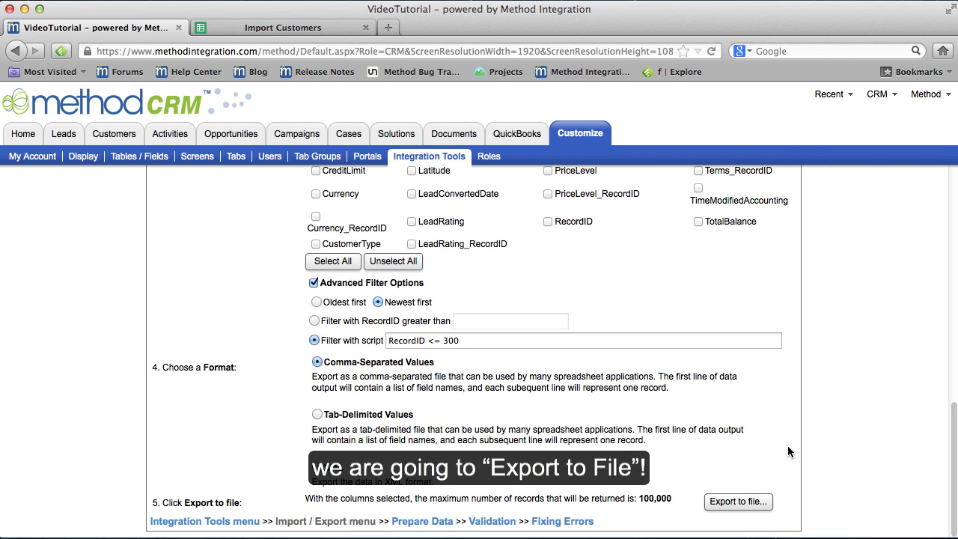
pyautogui.click(743, 508)
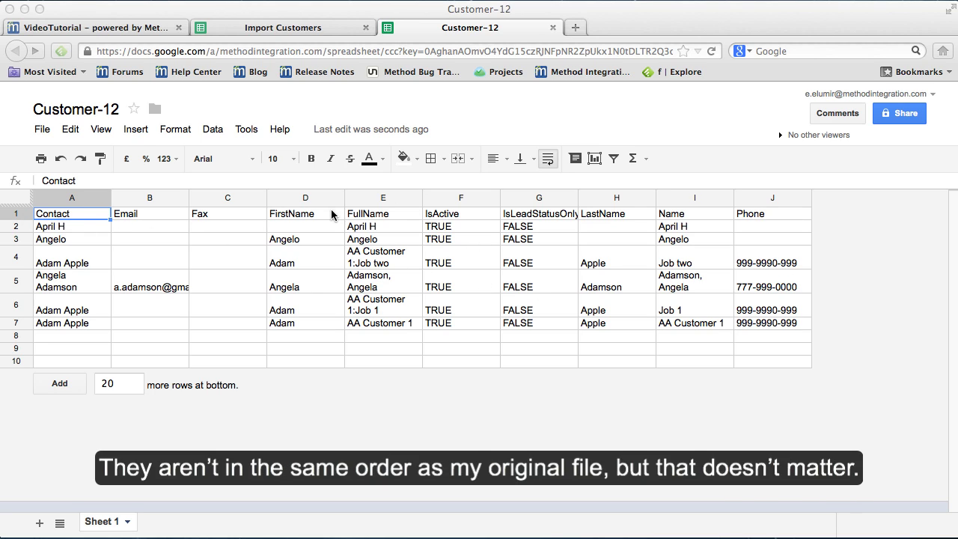
pyautogui.click(293, 30)
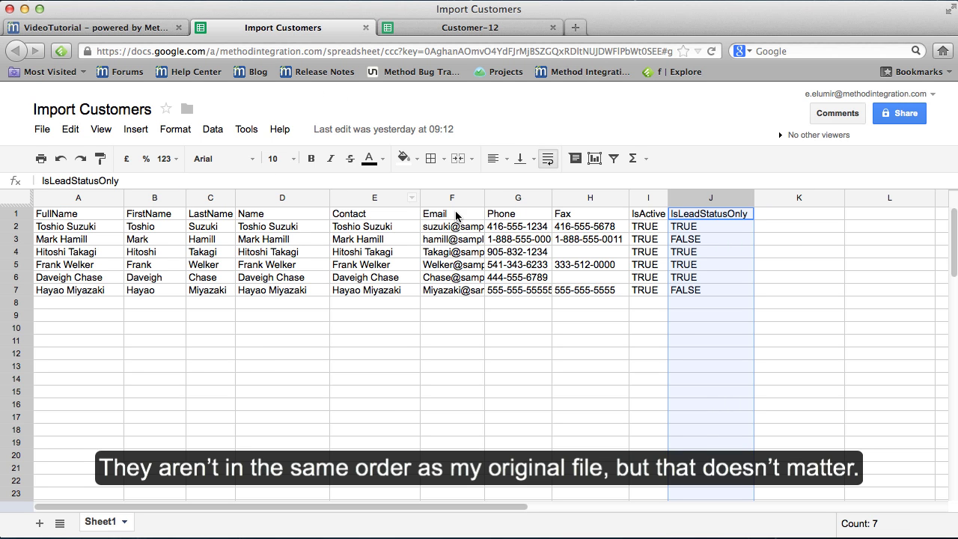
pyautogui.click(445, 30)
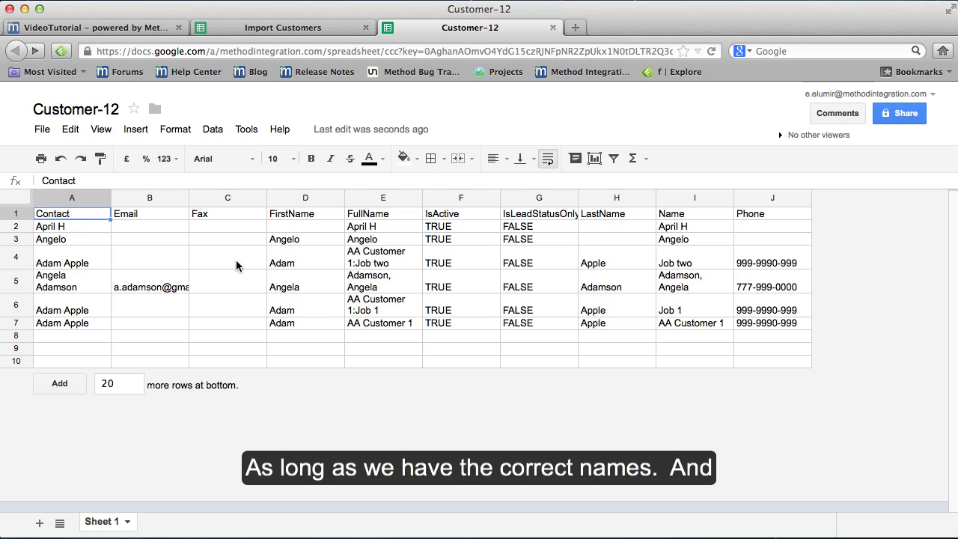